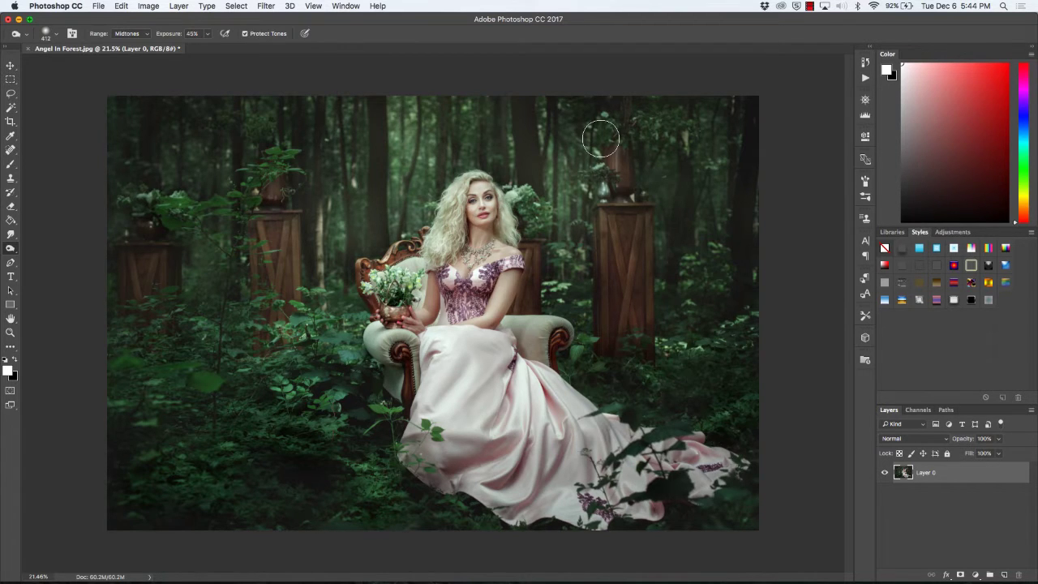
# - Place Angel Wings 1 Realistic.psd as an embedded image and position the wings over the woman's shoulders, slightly adjusting their size
pyautogui.click(99, 6)
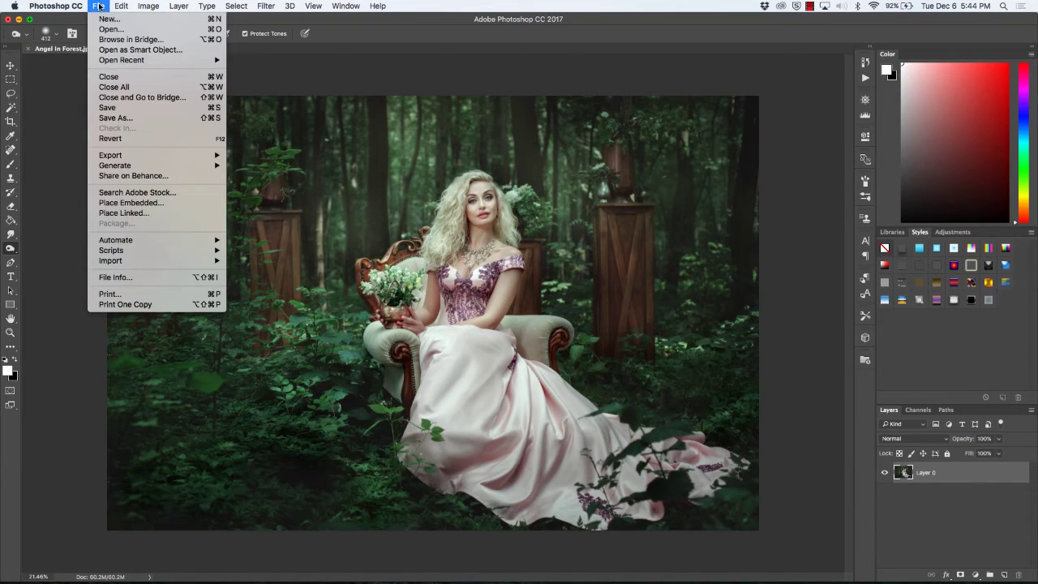
pyautogui.click(123, 202)
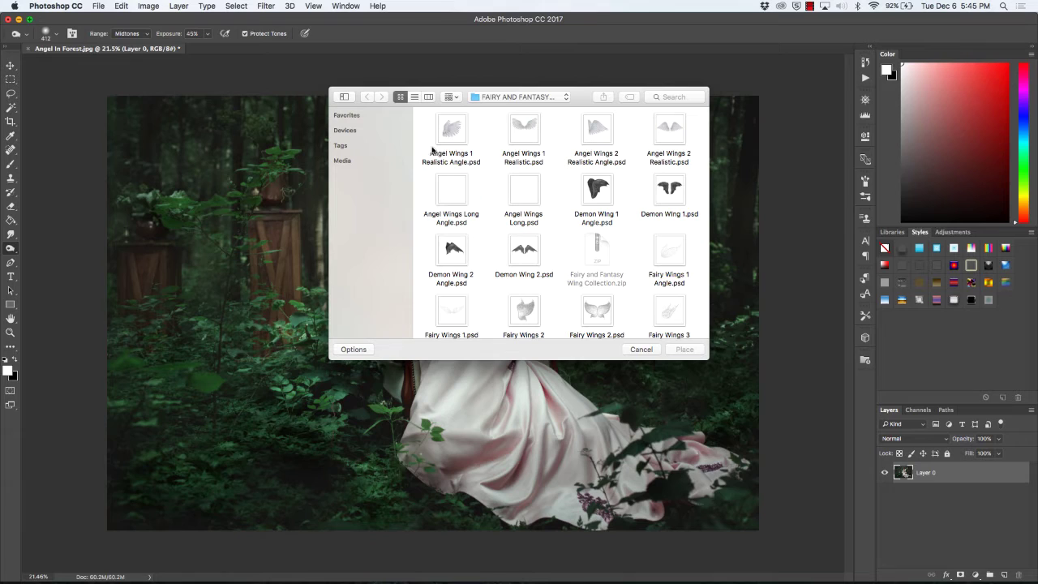
pyautogui.click(524, 130)
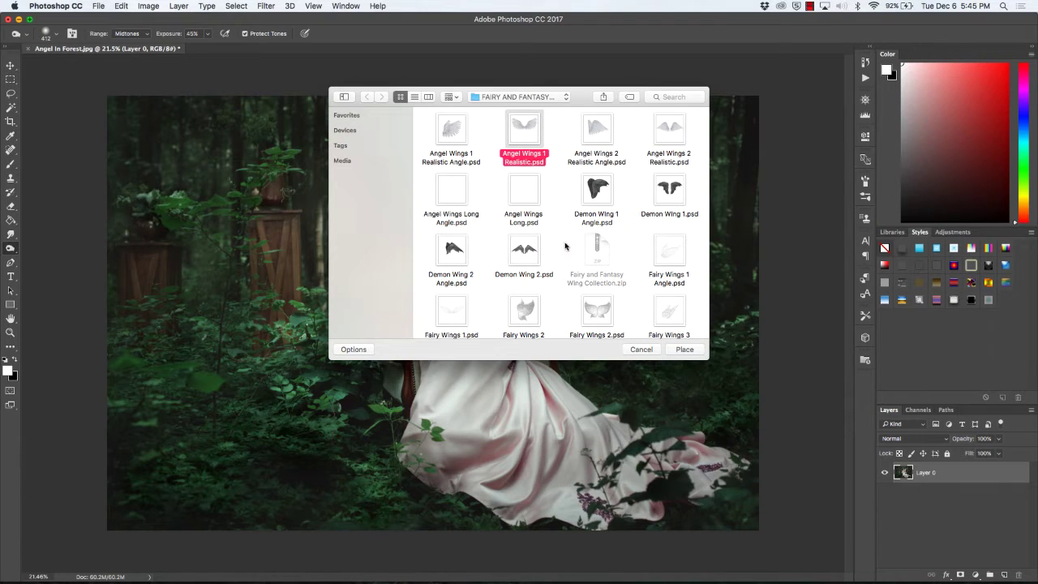
pyautogui.click(684, 349)
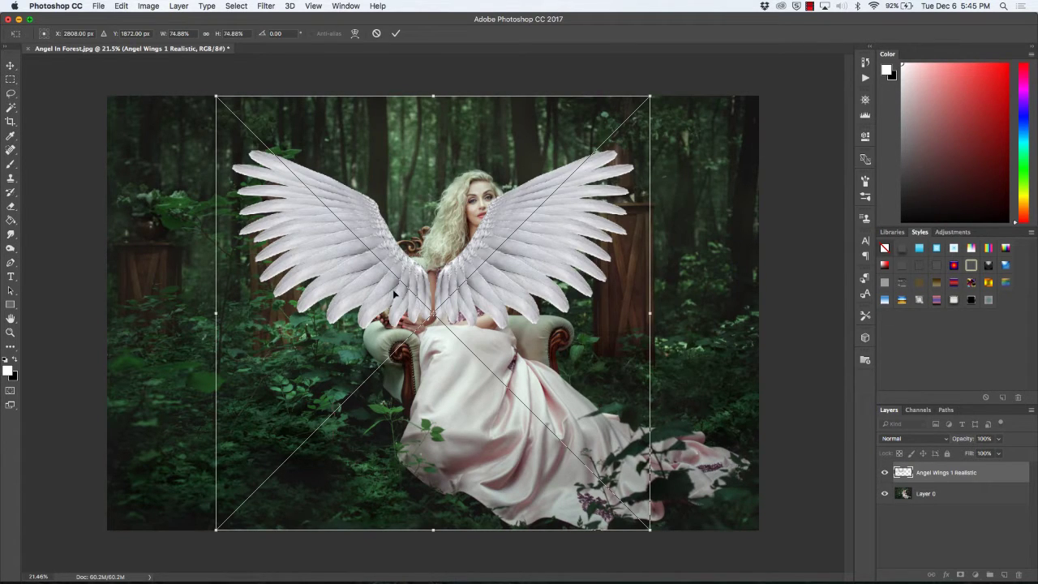
pyautogui.moveTo(393, 293); pyautogui.dragTo(430, 278)
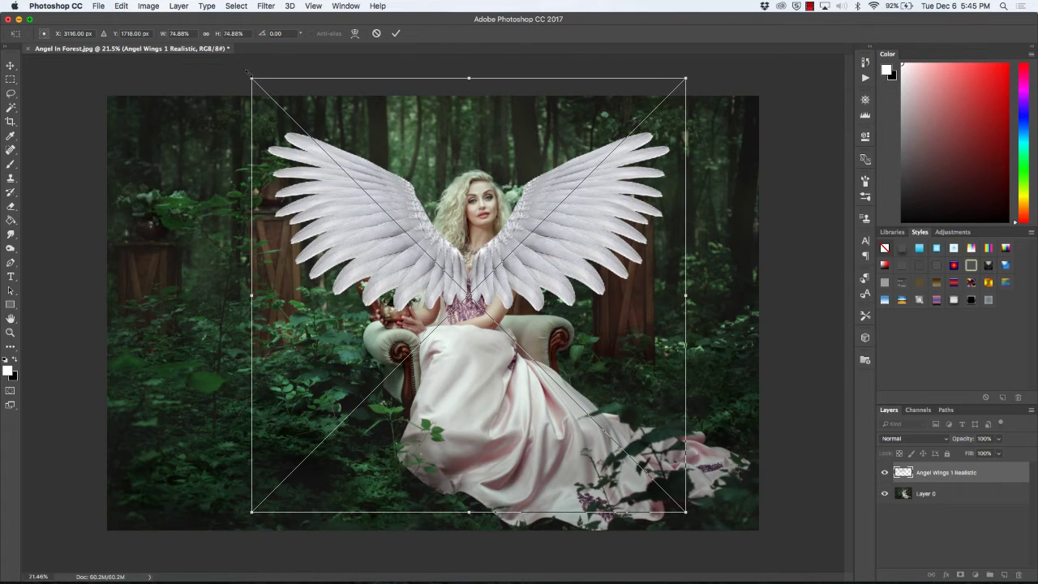
pyautogui.moveTo(249, 75)
pyautogui.mouseDown()
pyautogui.moveTo(264, 83)
pyautogui.moveTo(246, 77)
pyautogui.mouseUp()
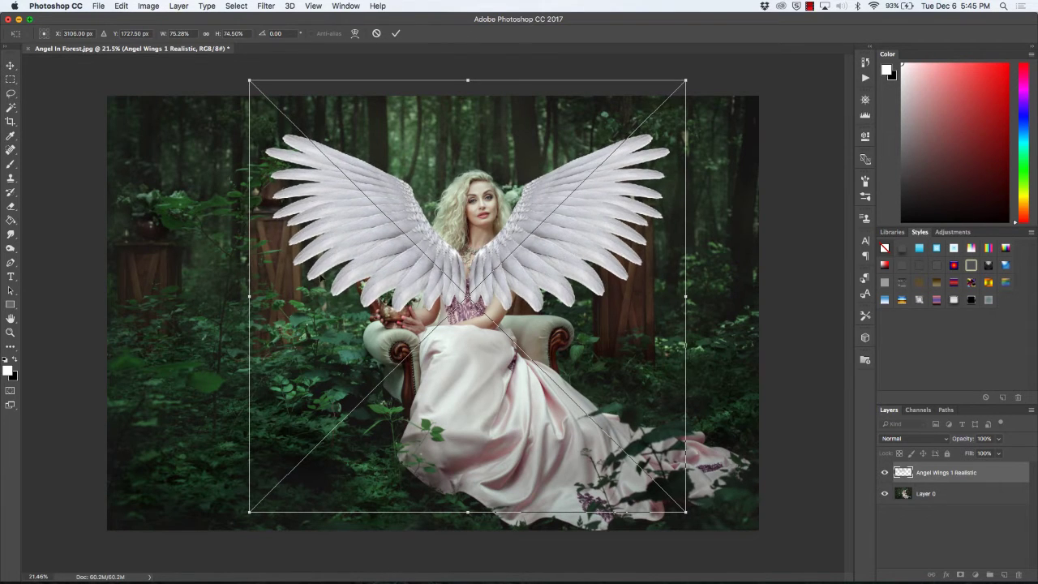
# - Distort the wings by pulling both left corners inward, nudge them slightly right, and commit the placement
pyautogui.rightClick(314, 282)
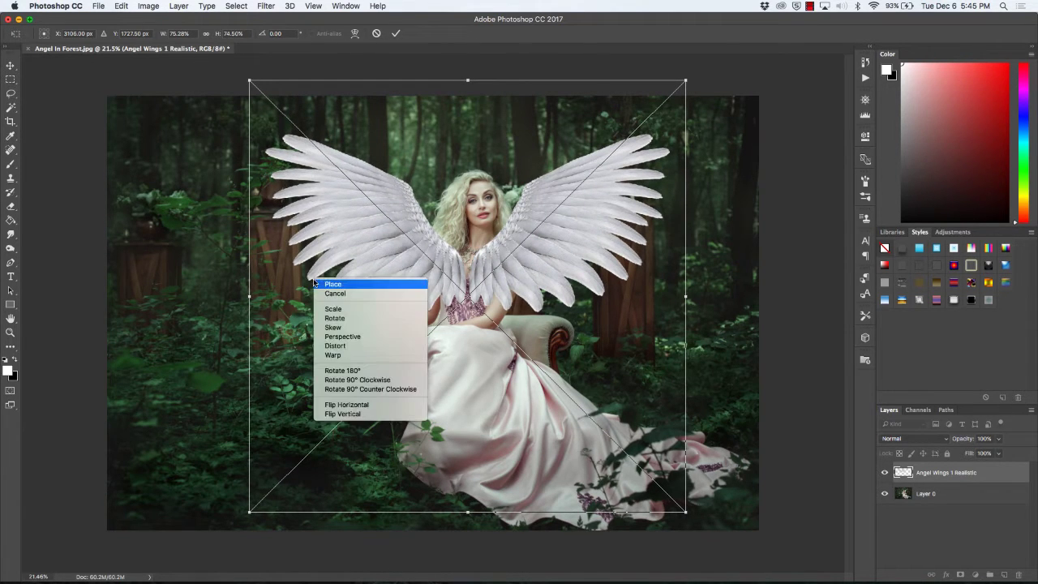
pyautogui.click(334, 346)
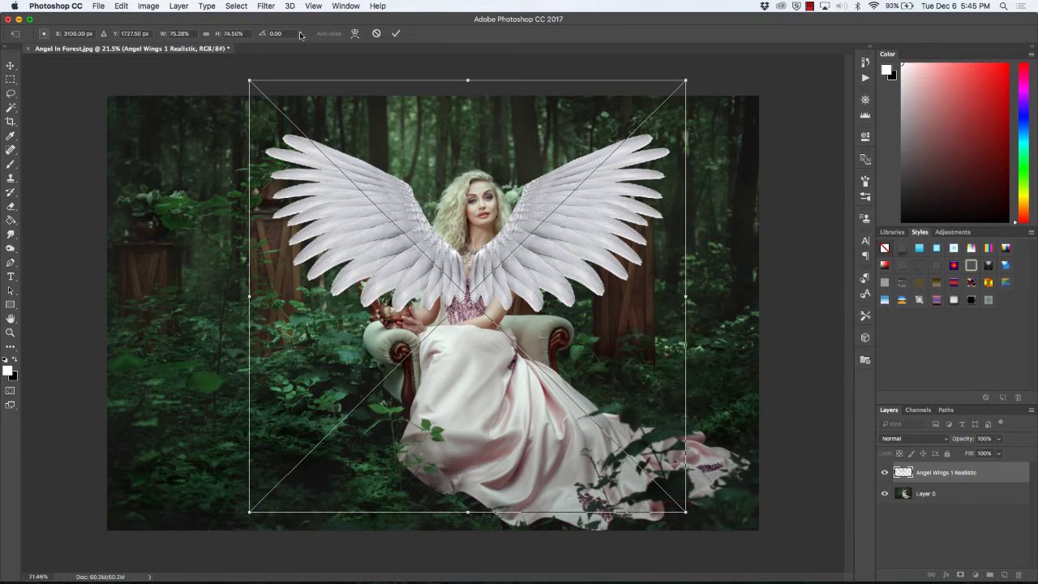
pyautogui.moveTo(250, 81); pyautogui.dragTo(267, 105)
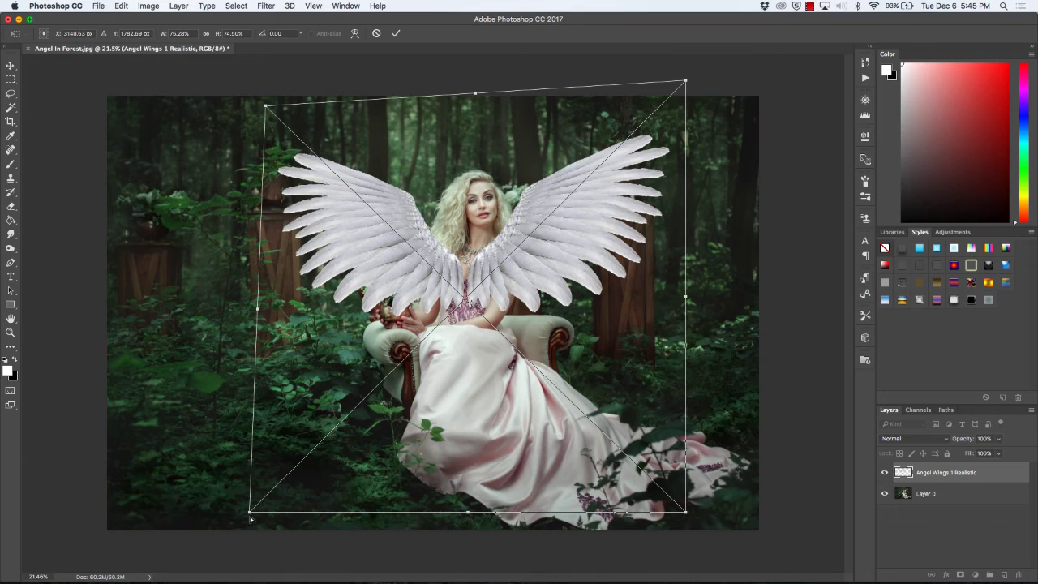
pyautogui.moveTo(251, 513); pyautogui.dragTo(266, 482)
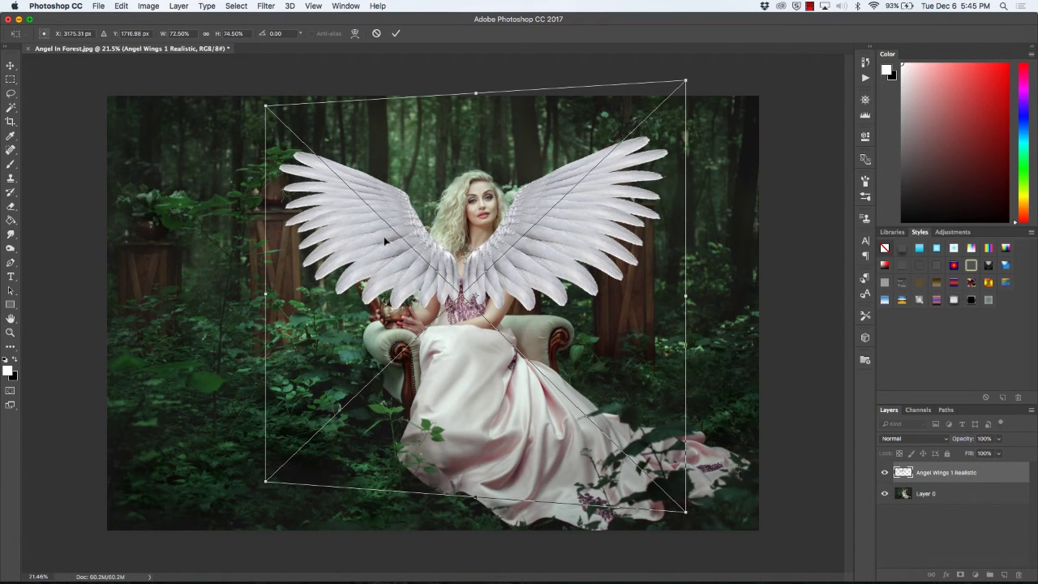
pyautogui.moveTo(384, 236); pyautogui.dragTo(391, 236)
pyautogui.press('Return')
pyautogui.press('o')
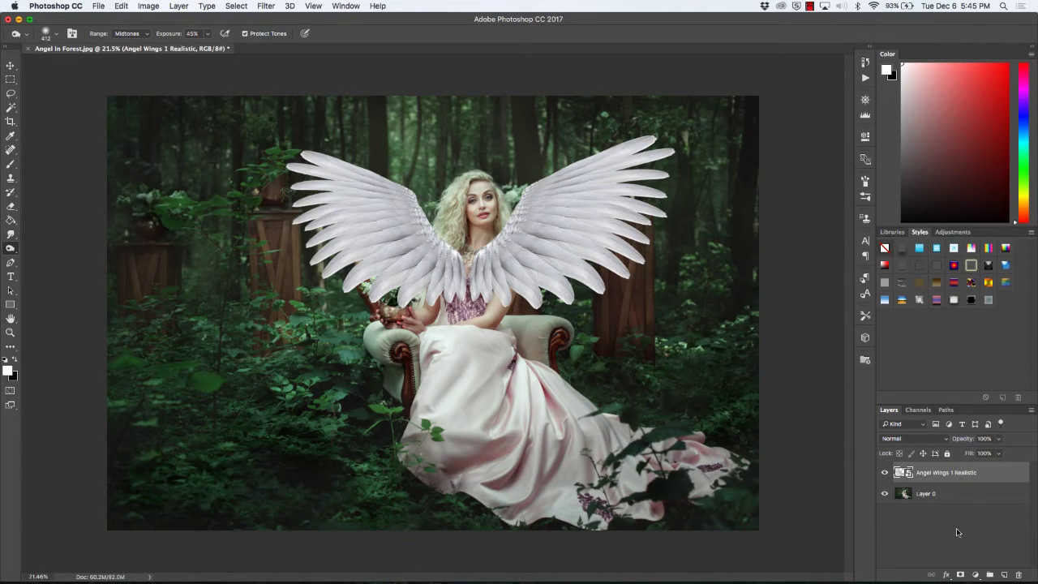
# - Add a layer mask to the Angel Wings 1 Realistic layer and set up the Brush tool with a 194 px size
pyautogui.click(960, 574)
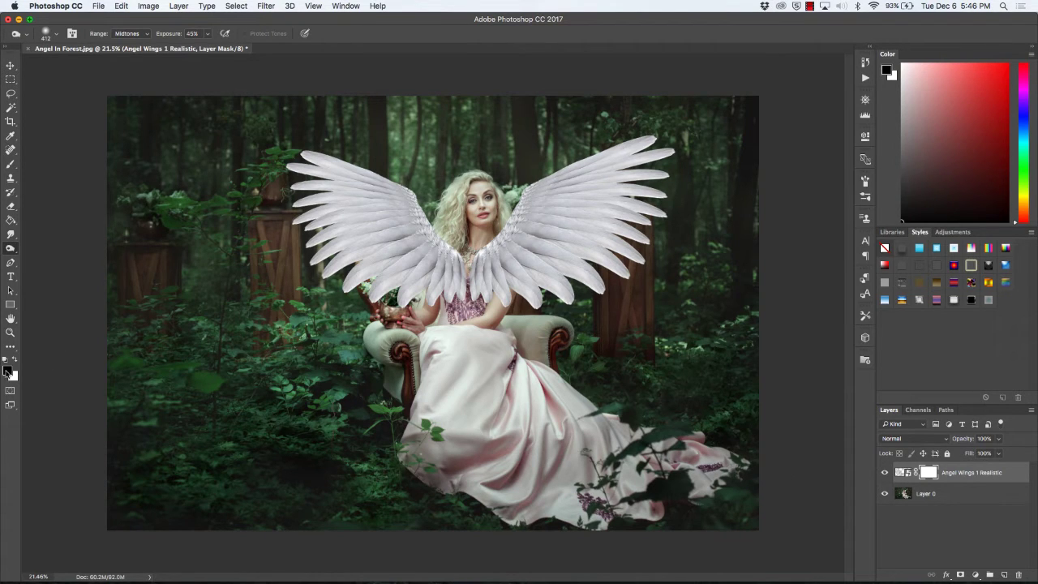
pyautogui.click(11, 165)
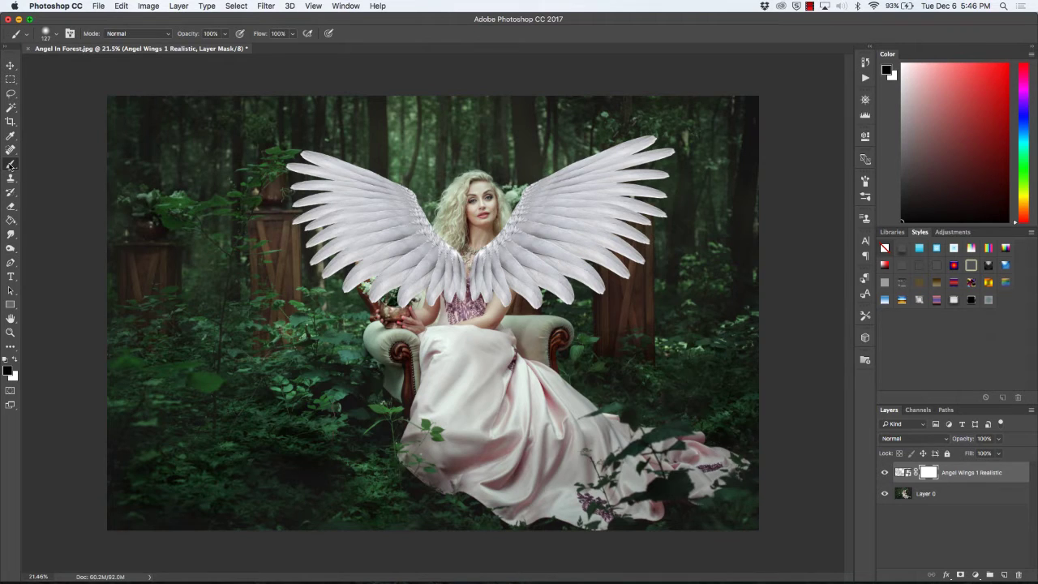
pyautogui.click(56, 35)
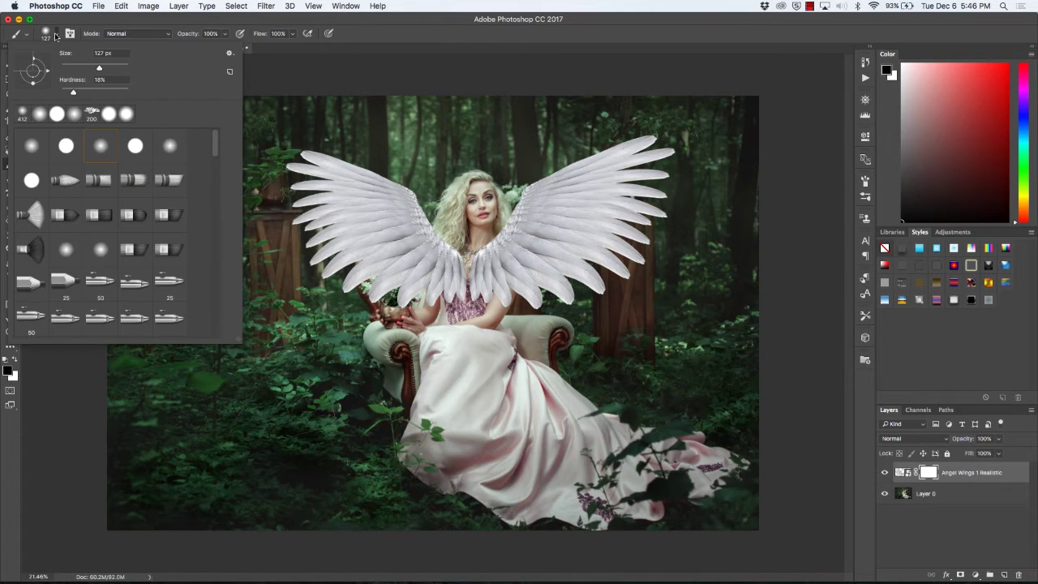
pyautogui.moveTo(99, 69); pyautogui.dragTo(111, 69)
pyautogui.click(152, 23)
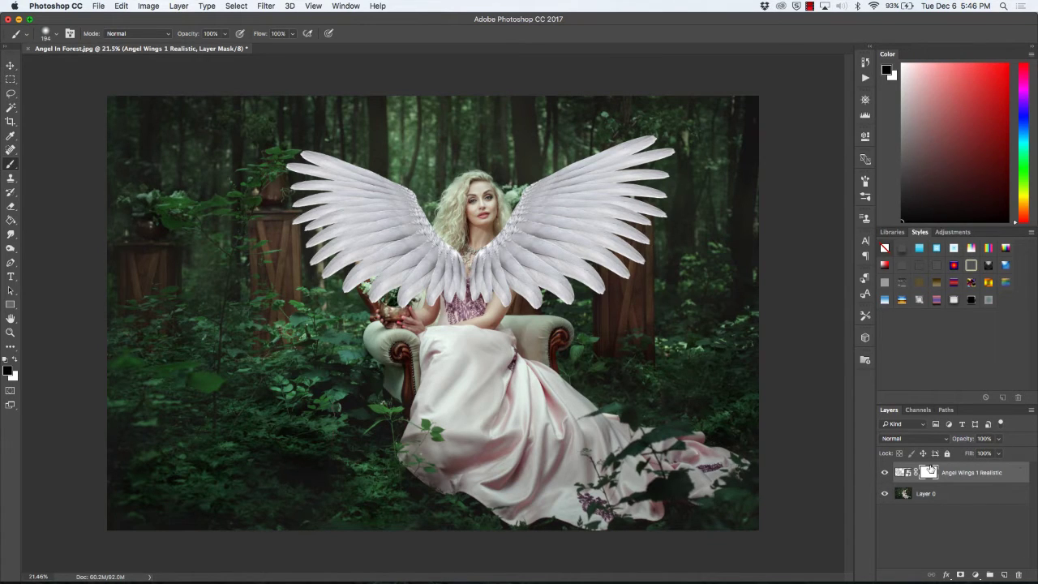
# - Lower the wings layer's opacity to 39% and paint black on its mask over the woman's hair, neck and bodice
pyautogui.click(997, 440)
pyautogui.moveTo(998, 455); pyautogui.dragTo(967, 454)
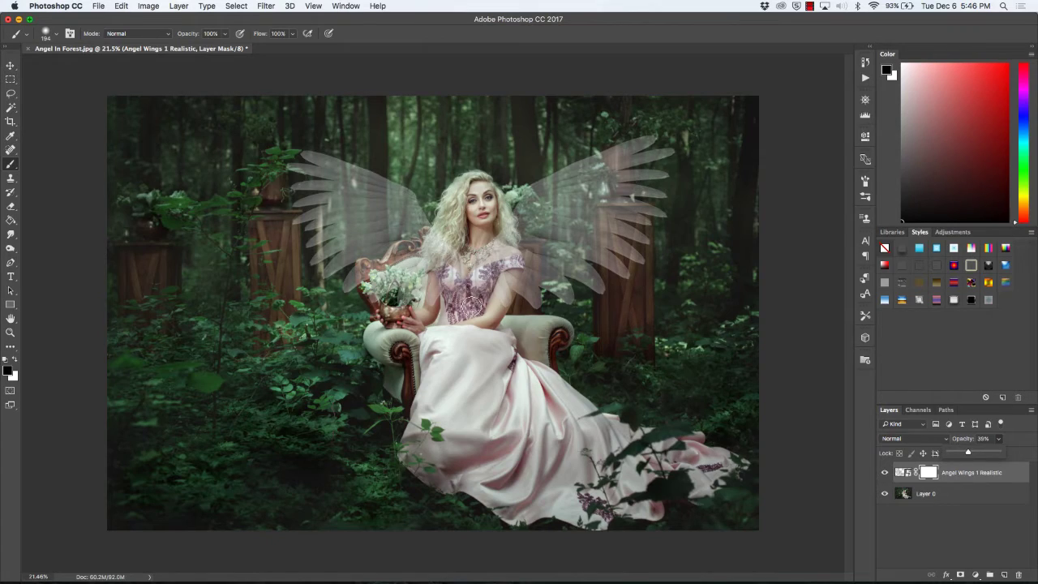
pyautogui.scroll(5, 472, 304)
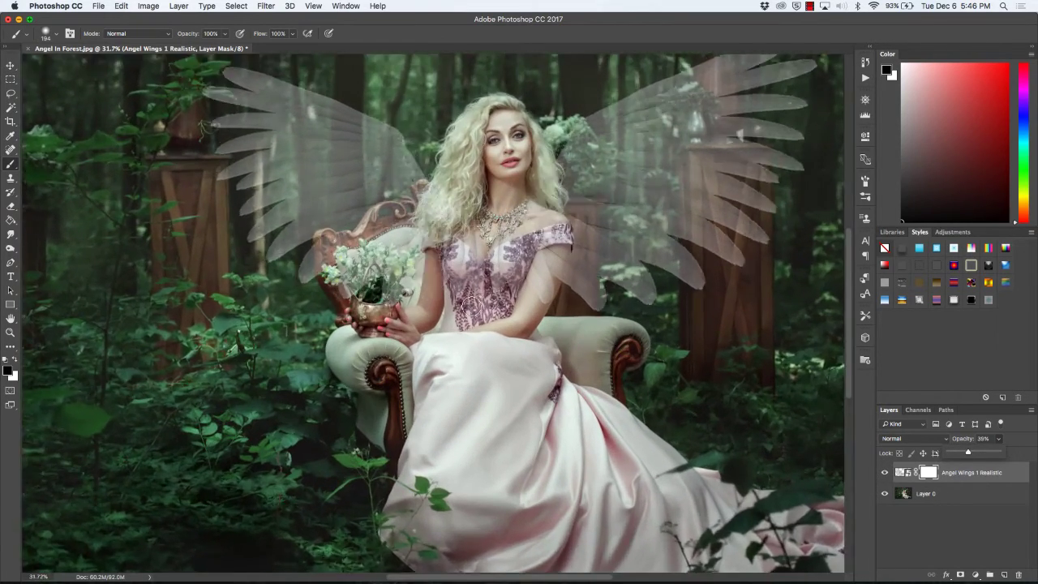
pyautogui.scroll(2, 472, 304)
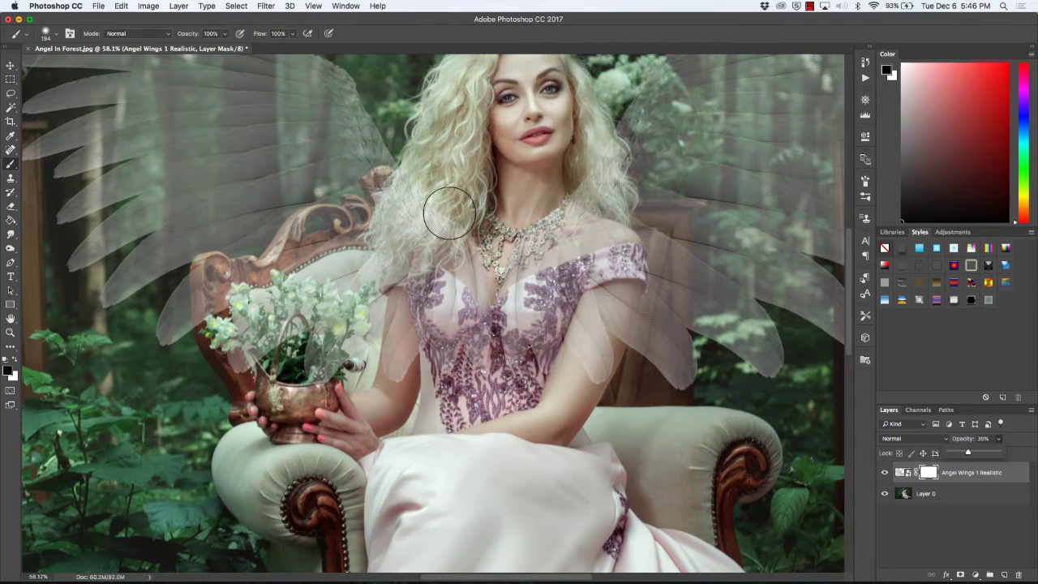
pyautogui.moveTo(427, 192)
pyautogui.mouseDown()
pyautogui.moveTo(408, 218)
pyautogui.moveTo(420, 245)
pyautogui.moveTo(411, 248)
pyautogui.moveTo(475, 253)
pyautogui.moveTo(441, 253)
pyautogui.mouseUp()
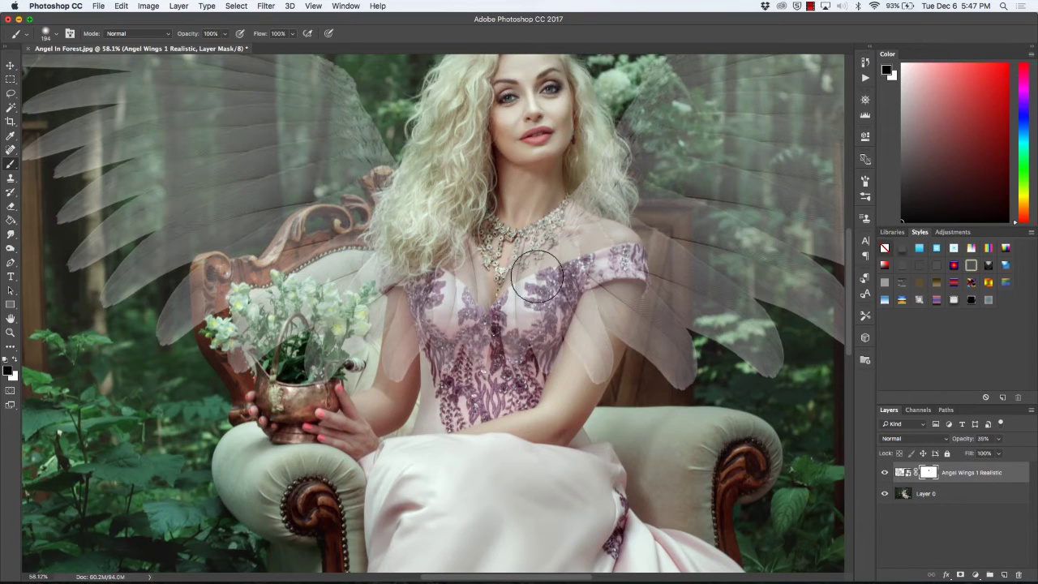
pyautogui.moveTo(448, 239)
pyautogui.mouseDown()
pyautogui.moveTo(459, 267)
pyautogui.moveTo(454, 340)
pyautogui.moveTo(448, 350)
pyautogui.moveTo(430, 300)
pyautogui.moveTo(405, 365)
pyautogui.moveTo(410, 312)
pyautogui.moveTo(426, 288)
pyautogui.moveTo(398, 219)
pyautogui.moveTo(406, 256)
pyautogui.moveTo(415, 206)
pyautogui.moveTo(429, 198)
pyautogui.moveTo(499, 227)
pyautogui.moveTo(531, 375)
pyautogui.moveTo(556, 341)
pyautogui.moveTo(578, 358)
pyautogui.moveTo(608, 272)
pyautogui.moveTo(563, 225)
pyautogui.moveTo(604, 167)
pyautogui.moveTo(596, 185)
pyautogui.moveTo(596, 165)
pyautogui.moveTo(597, 216)
pyautogui.moveTo(565, 220)
pyautogui.moveTo(527, 249)
pyautogui.moveTo(560, 304)
pyautogui.moveTo(588, 268)
pyautogui.moveTo(566, 355)
pyautogui.moveTo(446, 320)
pyautogui.moveTo(454, 315)
pyautogui.moveTo(414, 354)
pyautogui.mouseUp()
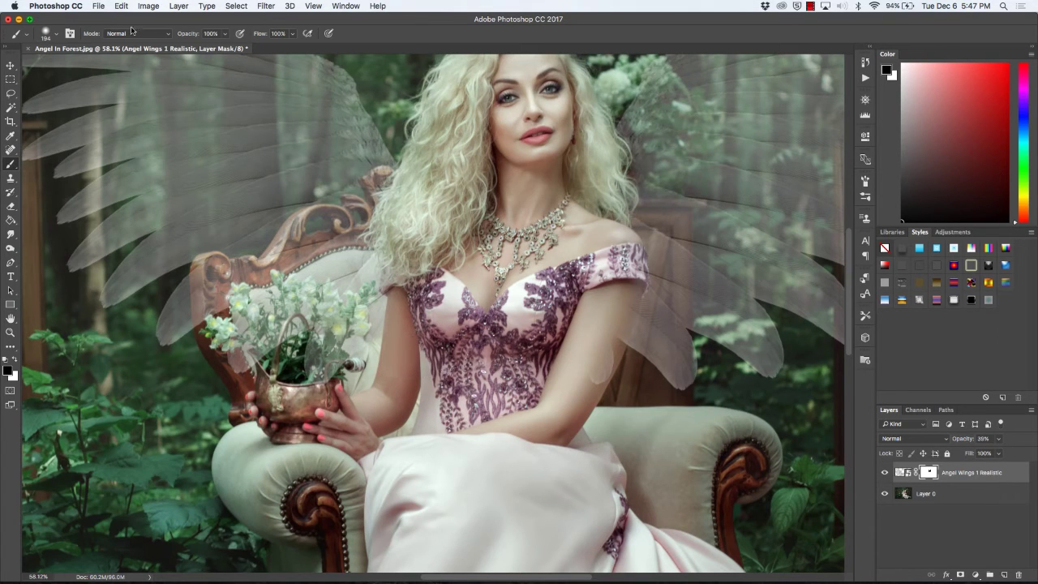
# - Raise the brush hardness to 98% and mask the wings off the woman's arms, shoulder and the flower pot
pyautogui.click(47, 34)
pyautogui.moveTo(74, 94); pyautogui.dragTo(127, 93)
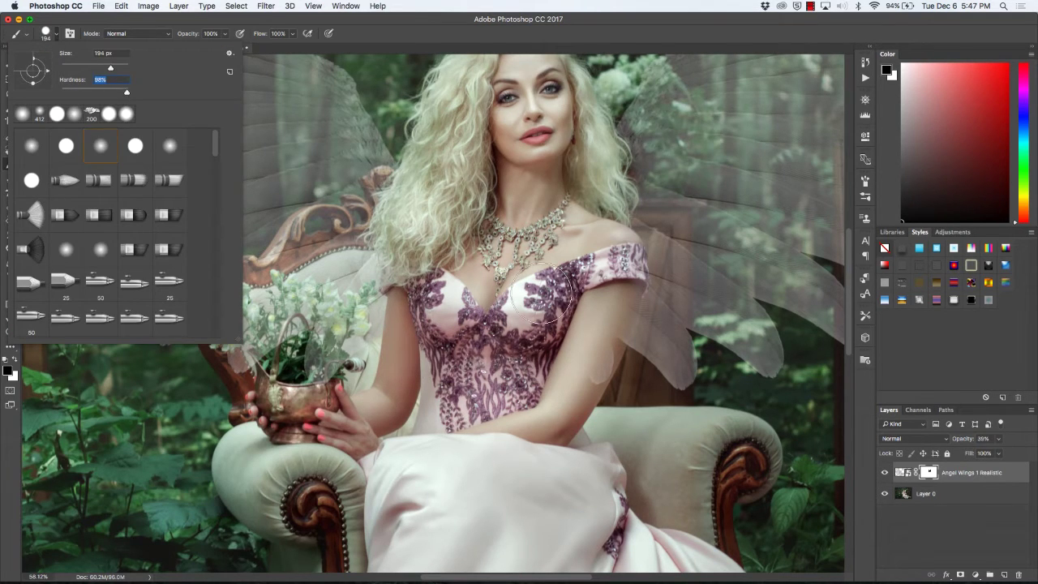
pyautogui.click(616, 267)
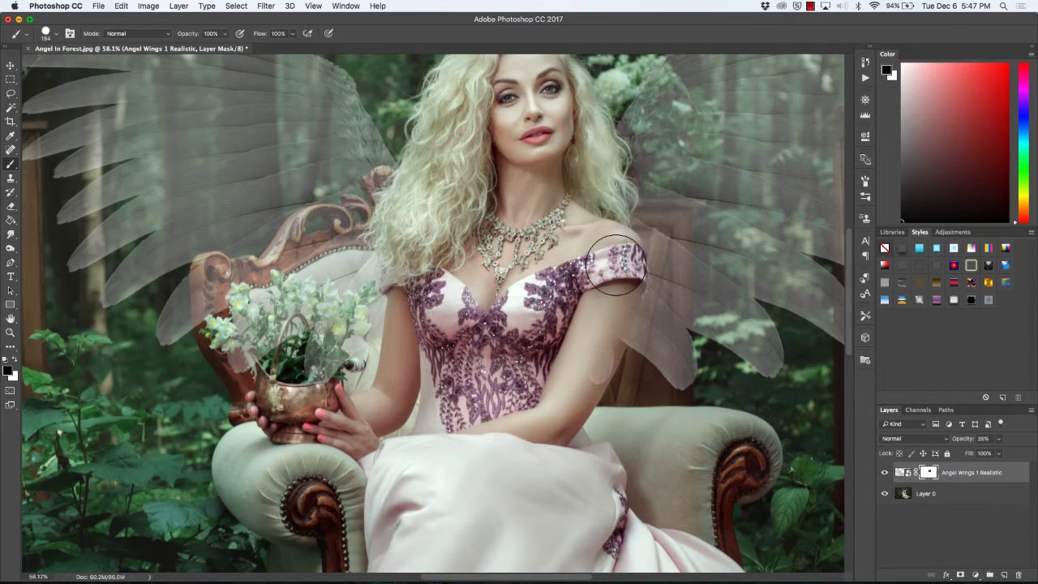
pyautogui.moveTo(615, 282)
pyautogui.mouseDown()
pyautogui.moveTo(587, 358)
pyautogui.moveTo(571, 326)
pyautogui.mouseUp()
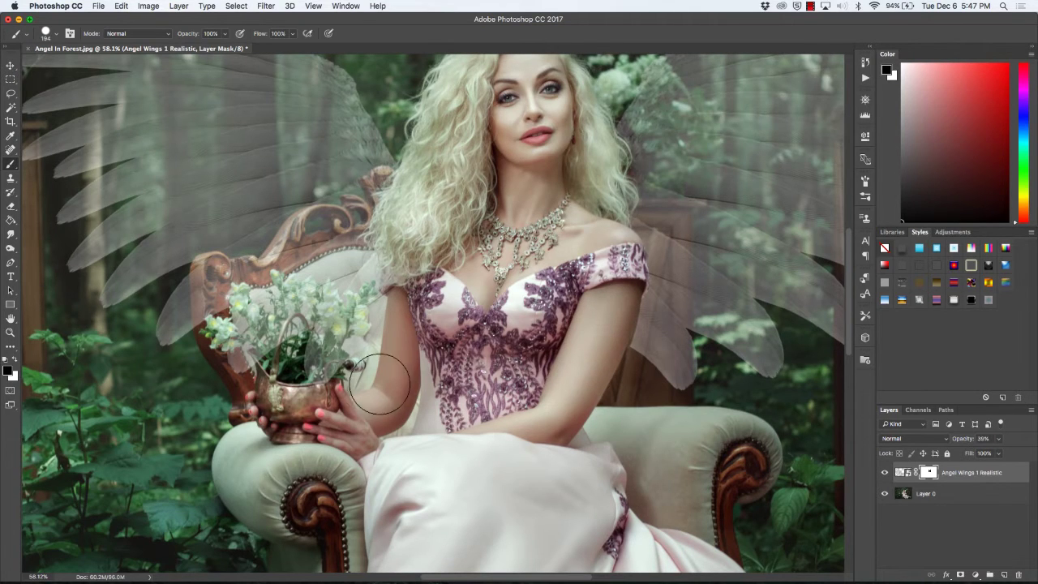
pyautogui.moveTo(317, 391)
pyautogui.mouseDown()
pyautogui.moveTo(314, 342)
pyautogui.moveTo(243, 344)
pyautogui.moveTo(235, 333)
pyautogui.moveTo(325, 329)
pyautogui.moveTo(300, 348)
pyautogui.moveTo(311, 368)
pyautogui.mouseUp()
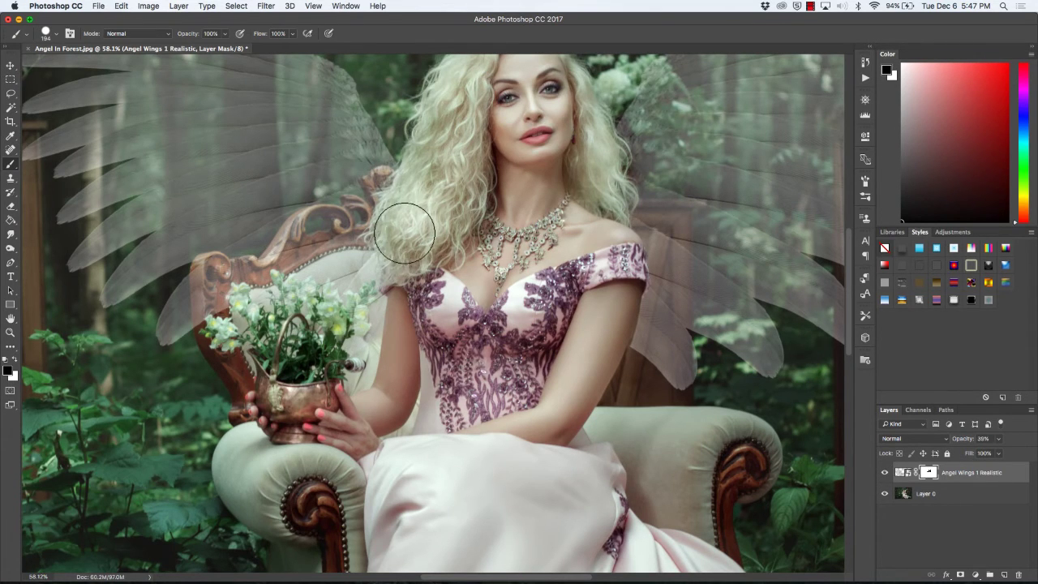
pyautogui.moveTo(422, 219)
pyautogui.mouseDown()
pyautogui.moveTo(408, 279)
pyautogui.moveTo(425, 286)
pyautogui.moveTo(415, 315)
pyautogui.mouseUp()
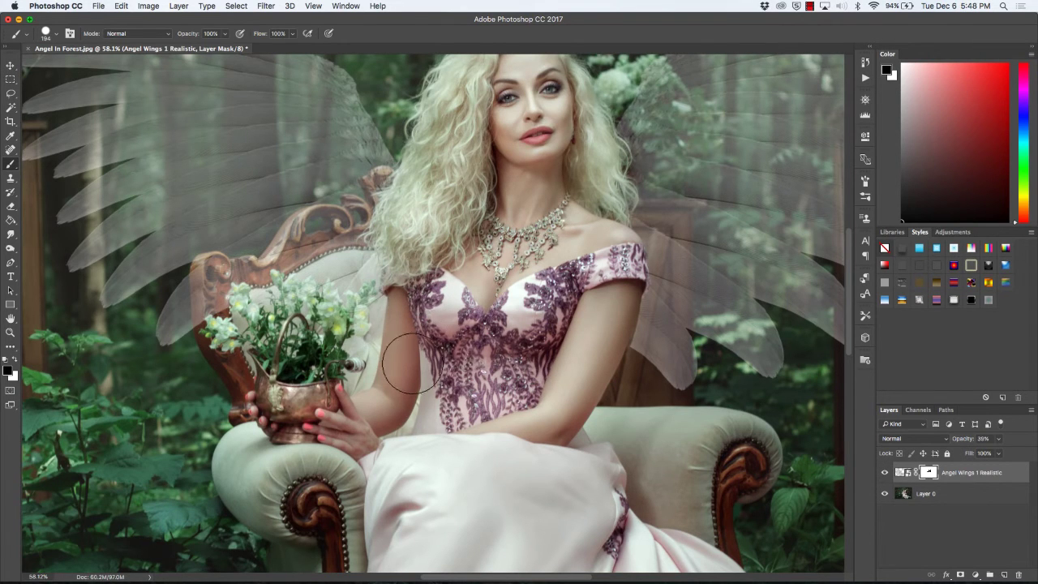
pyautogui.scroll(-2, 511, 213)
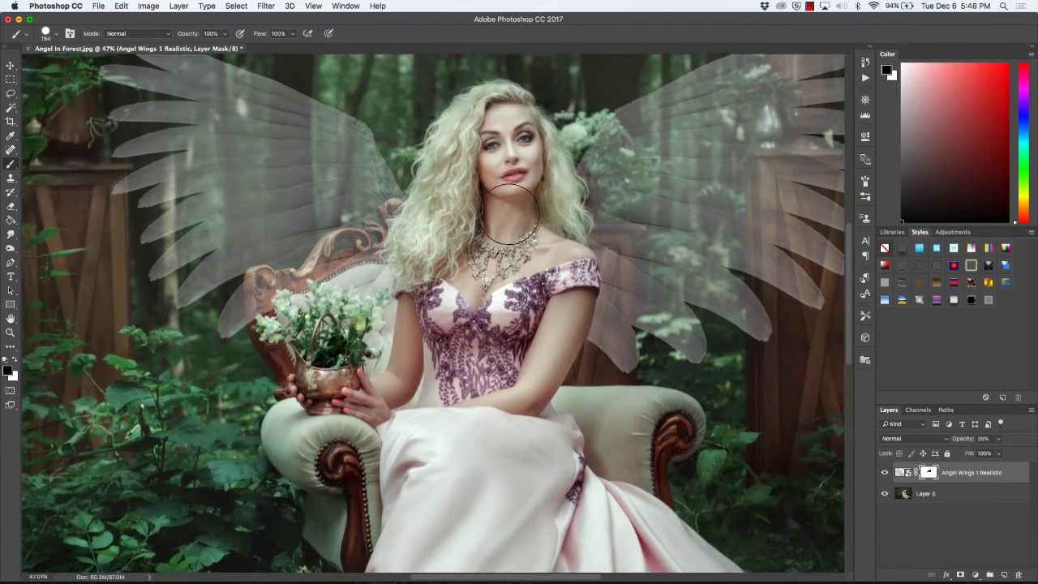
pyautogui.scroll(-1, 510, 213)
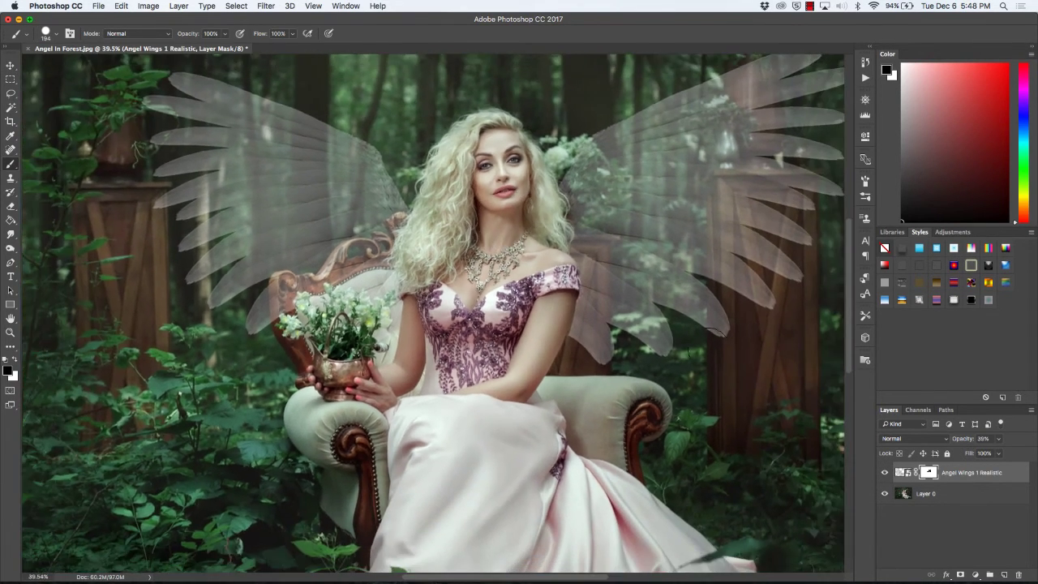
# - Set the wings layer's opacity to 53%
pyautogui.click(998, 439)
pyautogui.moveTo(998, 452); pyautogui.dragTo(1029, 453)
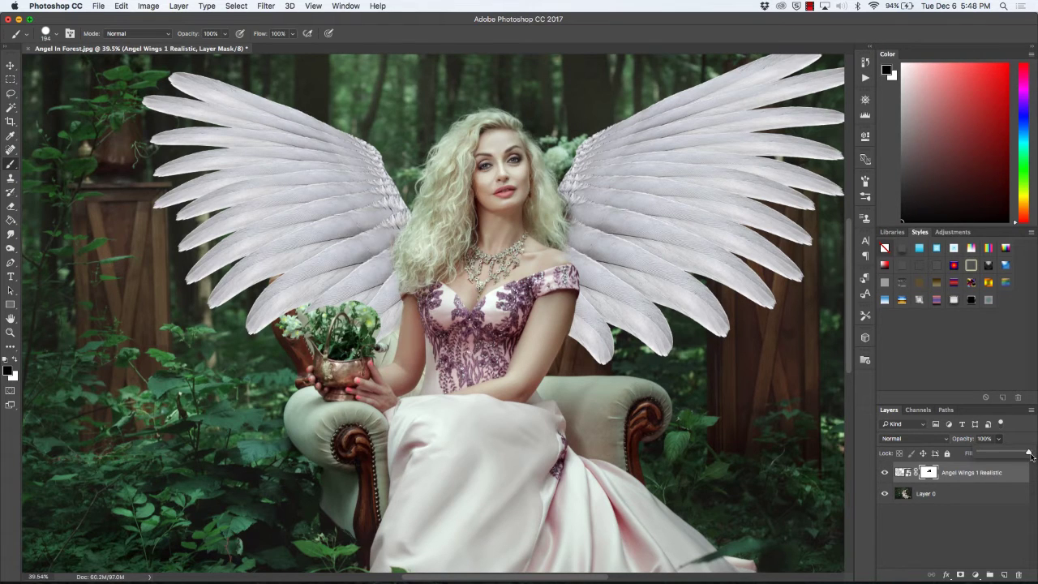
pyautogui.moveTo(1031, 457); pyautogui.dragTo(1006, 454)
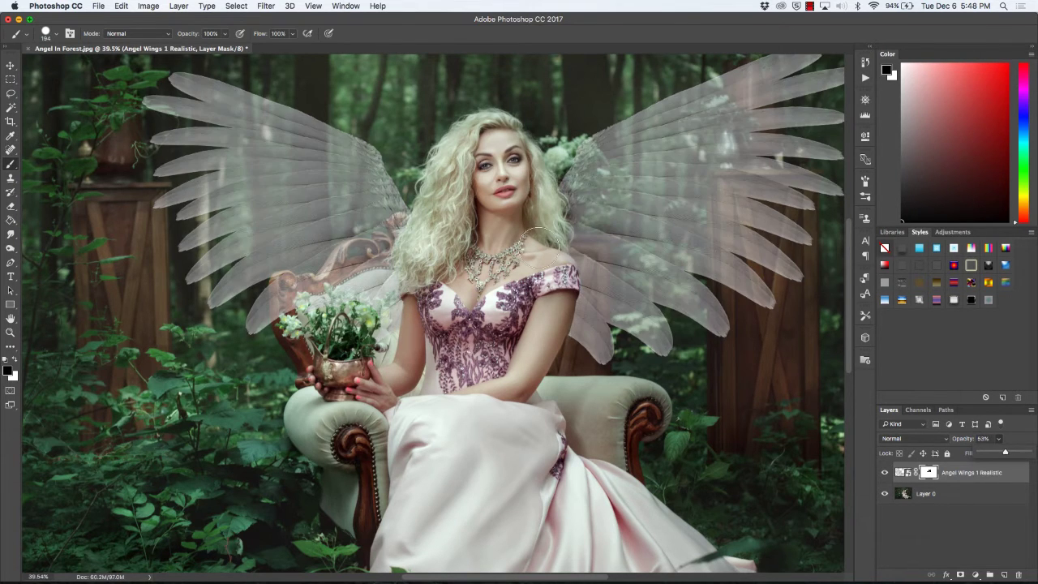
pyautogui.click(556, 272)
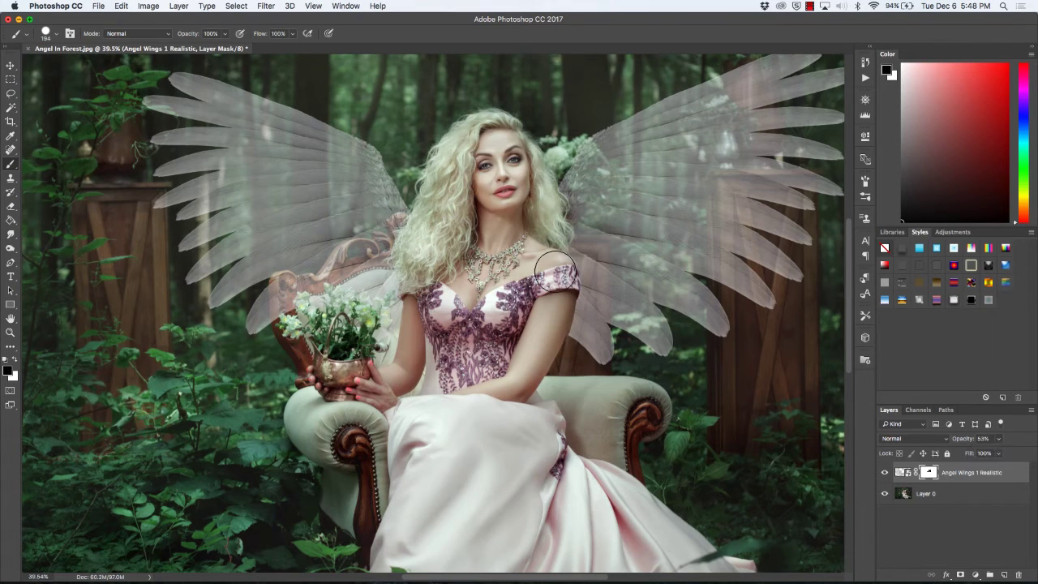
# - Refine the wings mask around the flowers and pot, reducing the brush to 60 px and finally 40 px
pyautogui.moveTo(362, 331)
pyautogui.mouseDown()
pyautogui.moveTo(331, 328)
pyautogui.moveTo(335, 319)
pyautogui.mouseUp()
pyautogui.press('[')
pyautogui.press('[')
pyautogui.press('[')
pyautogui.press('[')
pyautogui.press('[')
pyautogui.press('[')
pyautogui.scroll(8, 336, 318)
pyautogui.hscroll(-4, 337, 318)
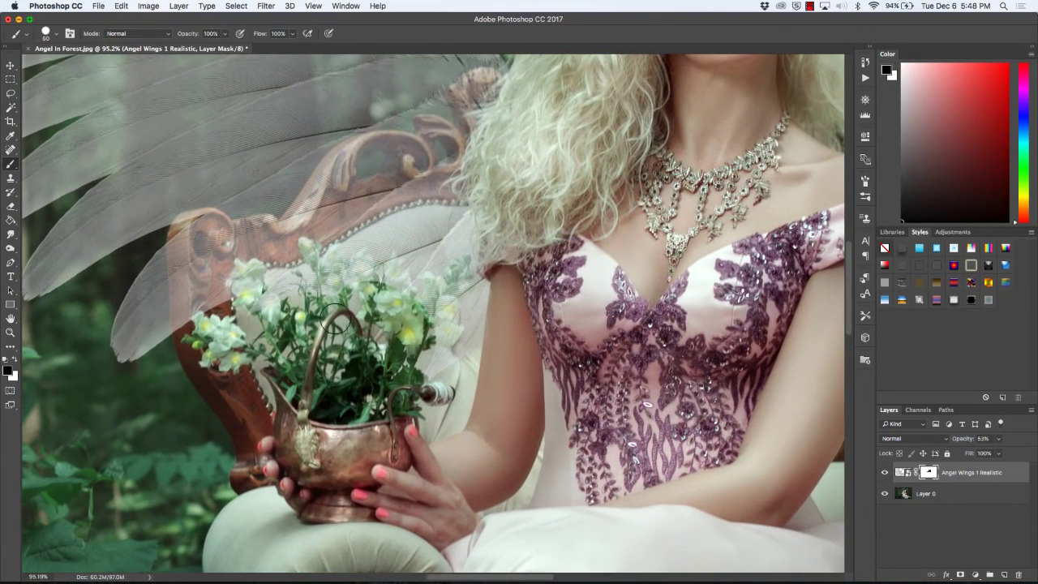
pyautogui.moveTo(234, 282)
pyautogui.mouseDown()
pyautogui.moveTo(268, 308)
pyautogui.moveTo(313, 296)
pyautogui.moveTo(308, 248)
pyautogui.moveTo(322, 280)
pyautogui.moveTo(336, 258)
pyautogui.moveTo(330, 285)
pyautogui.moveTo(361, 262)
pyautogui.moveTo(370, 287)
pyautogui.moveTo(400, 285)
pyautogui.moveTo(400, 310)
pyautogui.moveTo(427, 301)
pyautogui.moveTo(429, 288)
pyautogui.moveTo(443, 310)
pyautogui.moveTo(420, 322)
pyautogui.moveTo(456, 275)
pyautogui.moveTo(406, 342)
pyautogui.moveTo(451, 319)
pyautogui.moveTo(445, 338)
pyautogui.moveTo(413, 336)
pyautogui.moveTo(385, 373)
pyautogui.moveTo(319, 379)
pyautogui.mouseUp()
pyautogui.press('[')
pyautogui.press('super+minus')
pyautogui.press('super+minus')
pyautogui.press('super+minus')
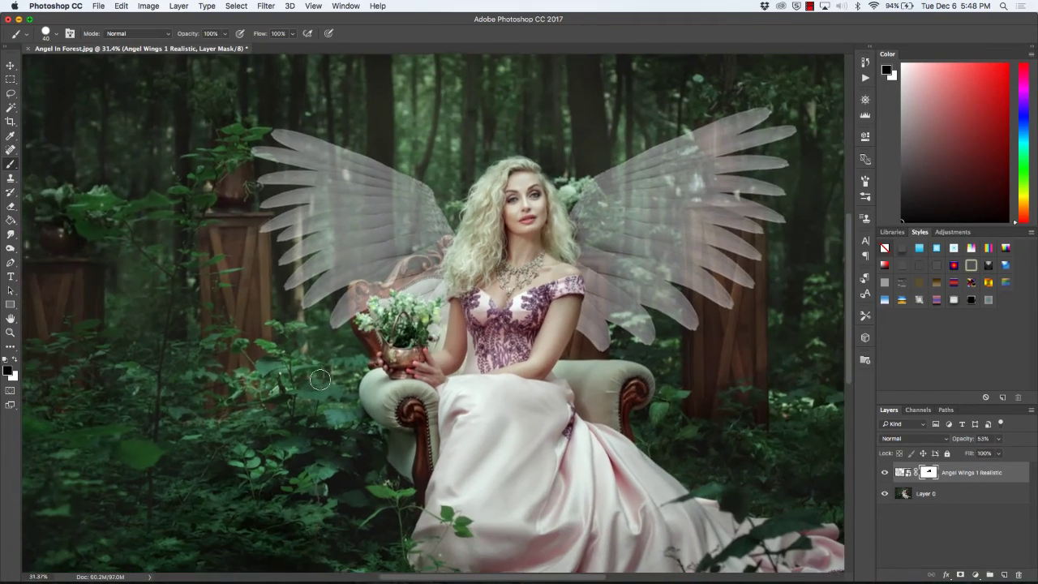
# - Restore the wings layer's opacity to 100% and make its image active instead of the mask
pyautogui.click(999, 439)
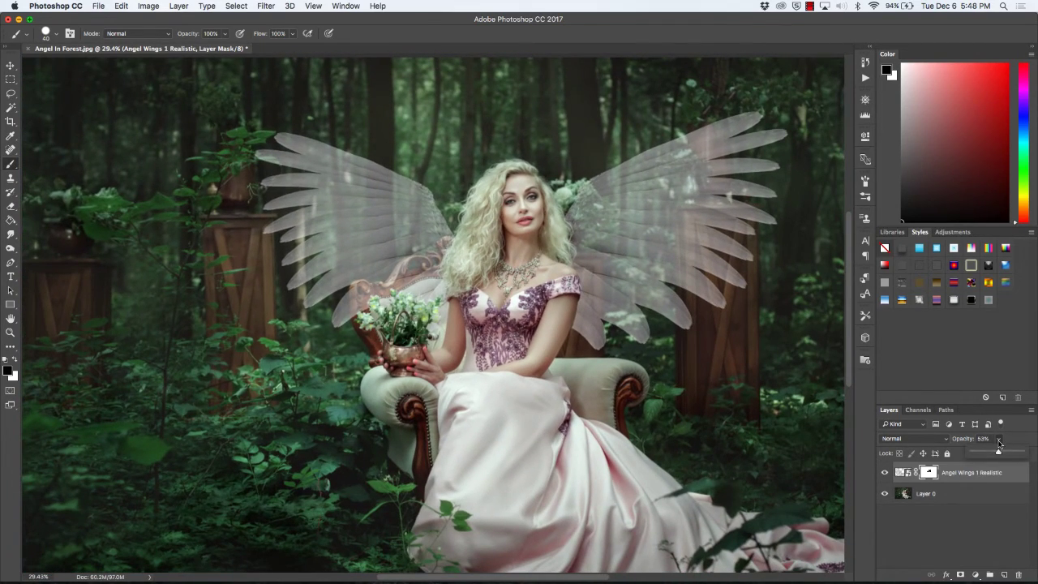
pyautogui.moveTo(998, 454); pyautogui.dragTo(1034, 455)
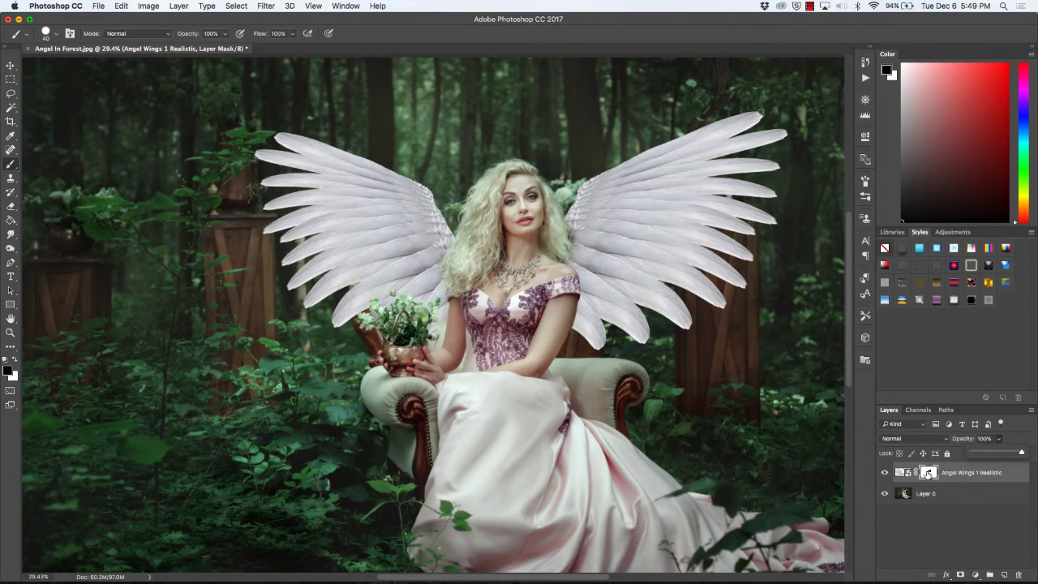
pyautogui.click(898, 474)
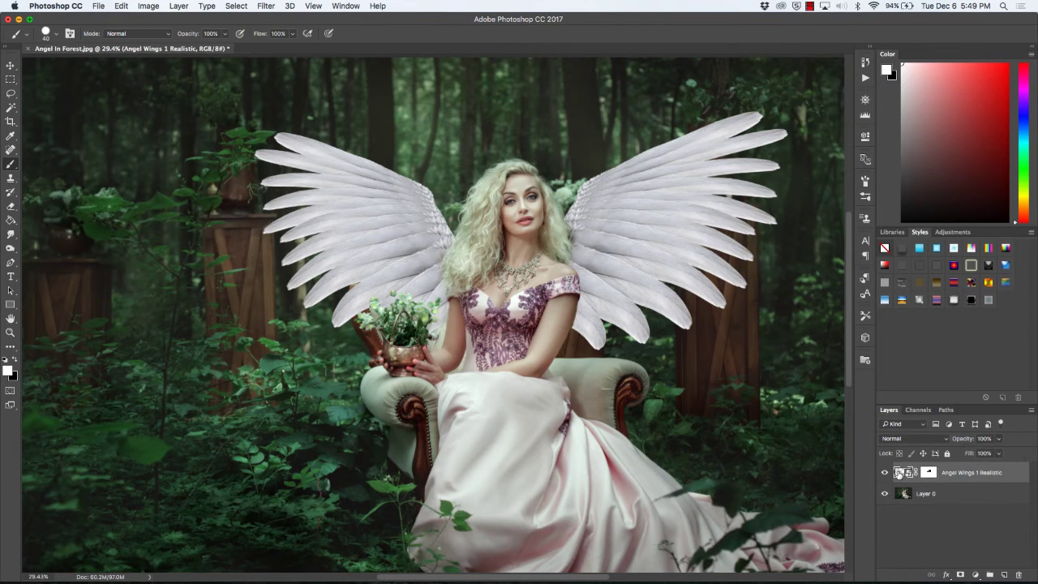
# - Choose the Burn tool with a soft 1040 px brush and rasterize the wings smart object for retouching
pyautogui.click(10, 249)
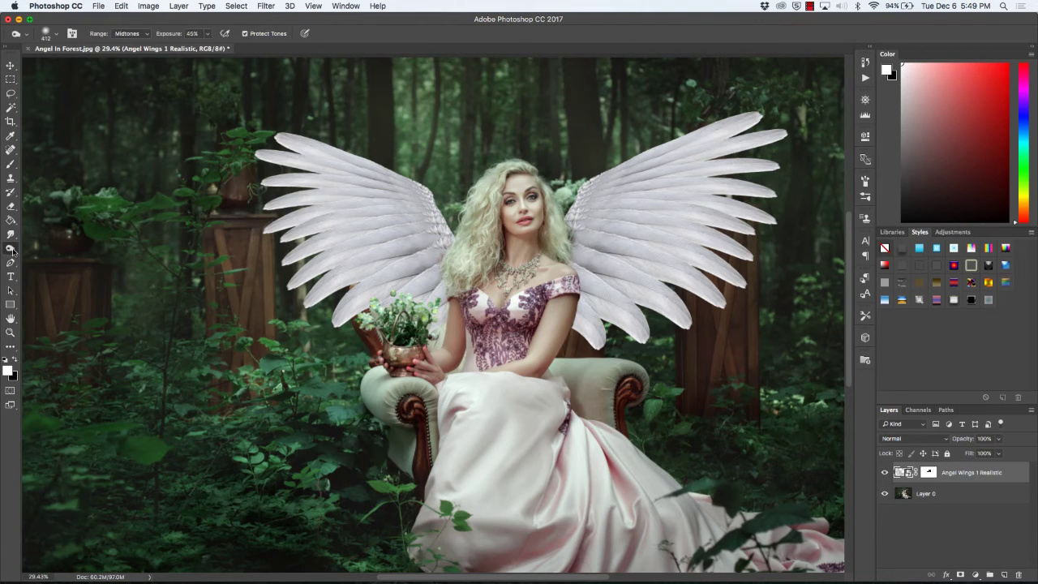
pyautogui.click(11, 249)
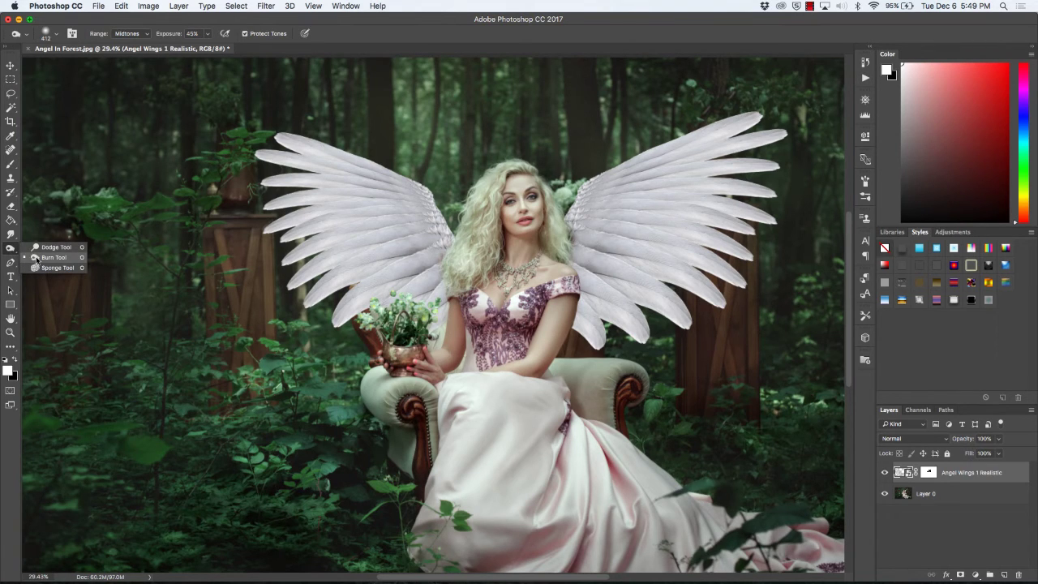
pyautogui.moveTo(36, 258); pyautogui.dragTo(36, 258)
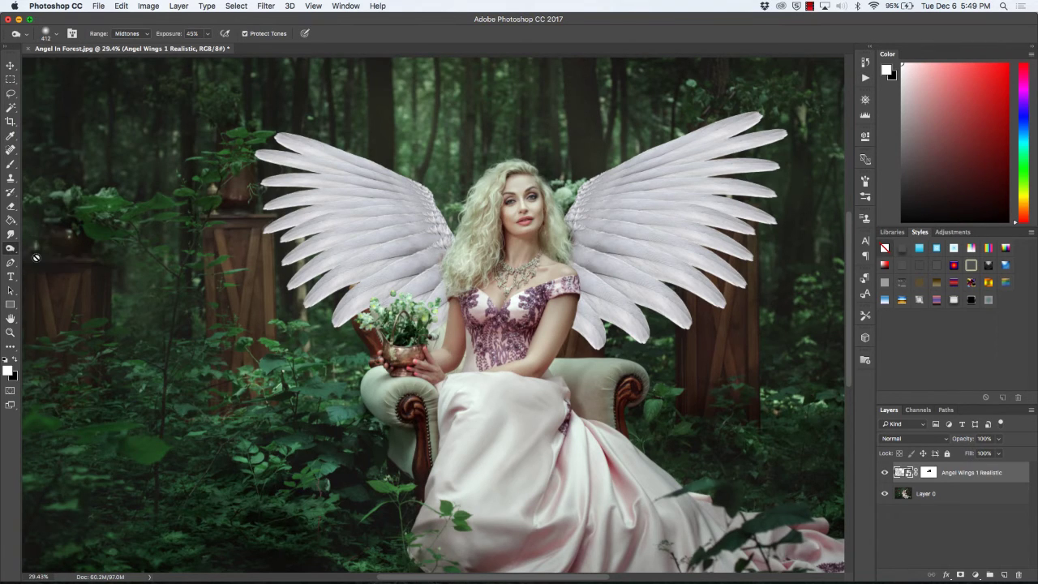
pyautogui.click(56, 35)
pyautogui.moveTo(120, 70); pyautogui.dragTo(122, 70)
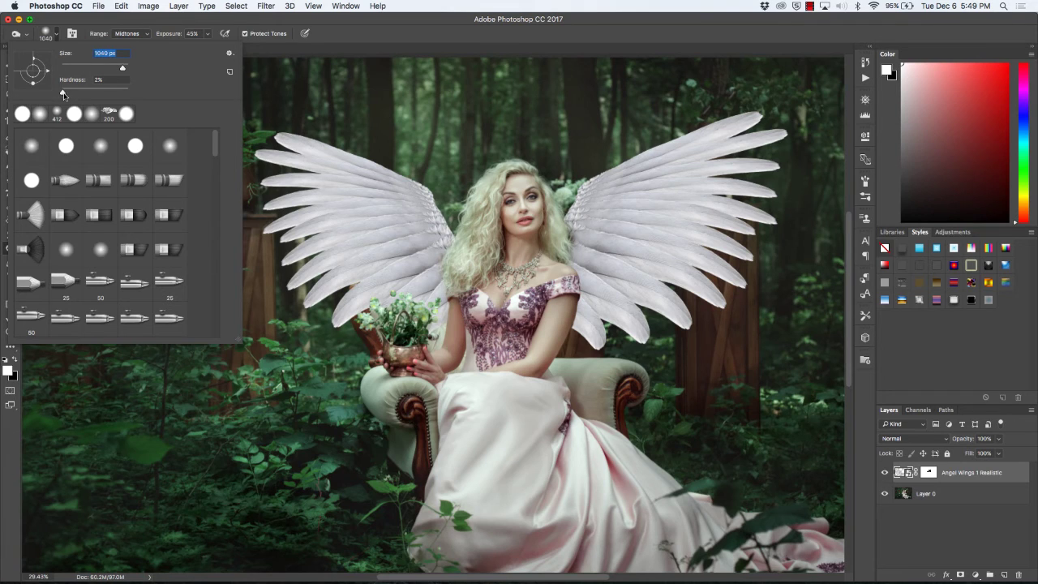
pyautogui.click(435, 267)
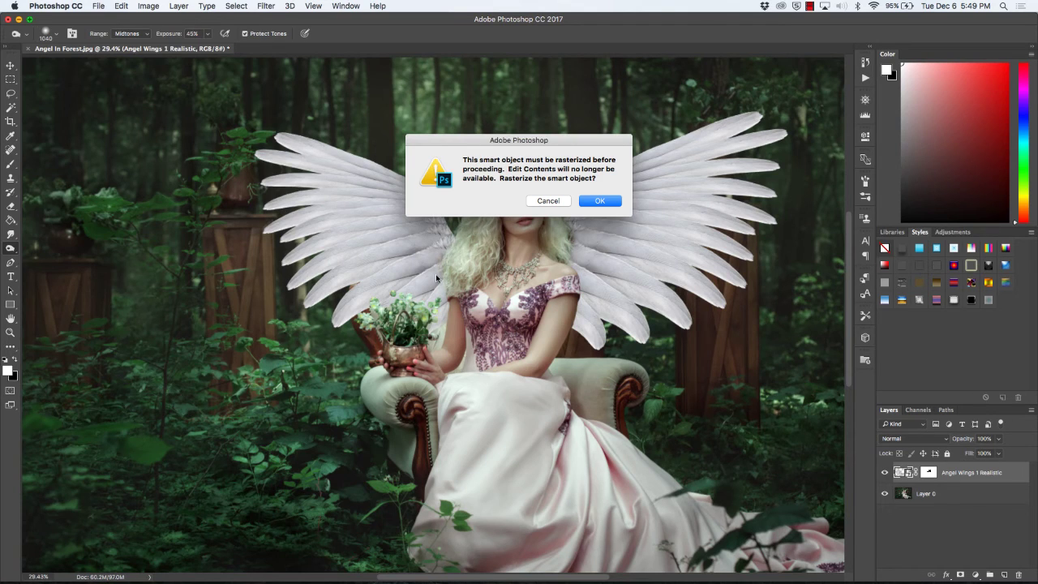
pyautogui.click(597, 200)
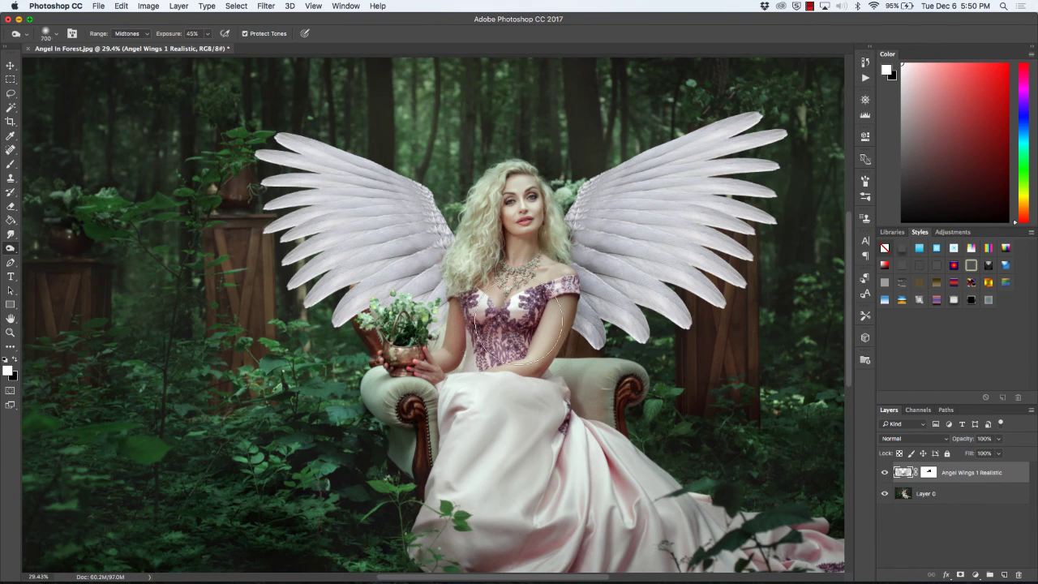
# - Reduce the Burn brush to 500 px and darken the inner edges of both wings beside the woman's body
pyautogui.press('[')
pyautogui.press('[')
pyautogui.moveTo(565, 285)
pyautogui.mouseDown()
pyautogui.moveTo(554, 297)
pyautogui.moveTo(555, 330)
pyautogui.mouseUp()
pyautogui.moveTo(445, 320)
pyautogui.mouseDown()
pyautogui.moveTo(473, 265)
pyautogui.moveTo(459, 270)
pyautogui.moveTo(471, 302)
pyautogui.moveTo(463, 312)
pyautogui.moveTo(465, 280)
pyautogui.mouseUp()
pyautogui.moveTo(573, 332)
pyautogui.mouseDown()
pyautogui.moveTo(562, 328)
pyautogui.moveTo(562, 287)
pyautogui.mouseUp()
pyautogui.scroll(-2, 557, 382)
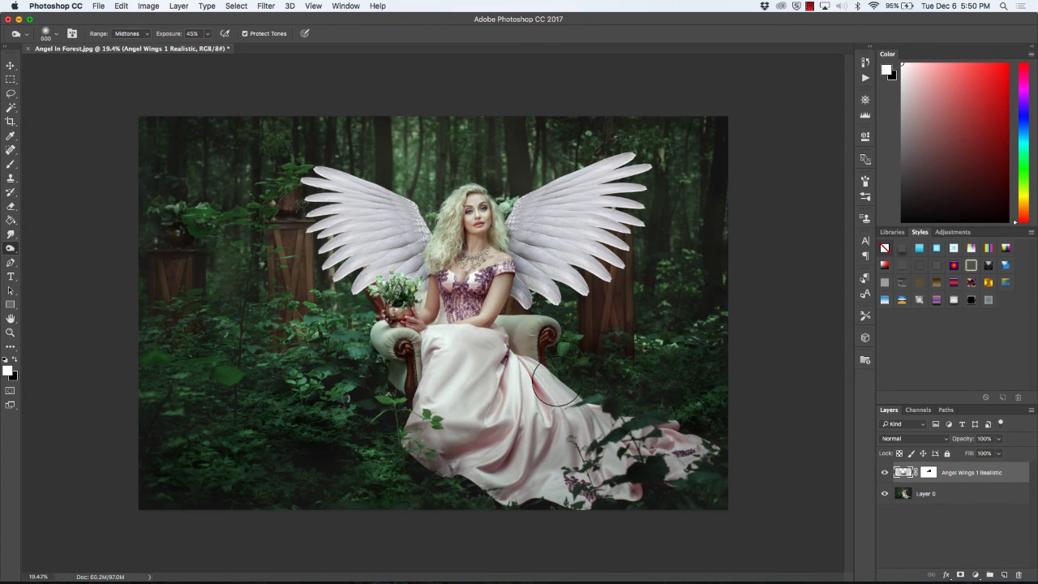